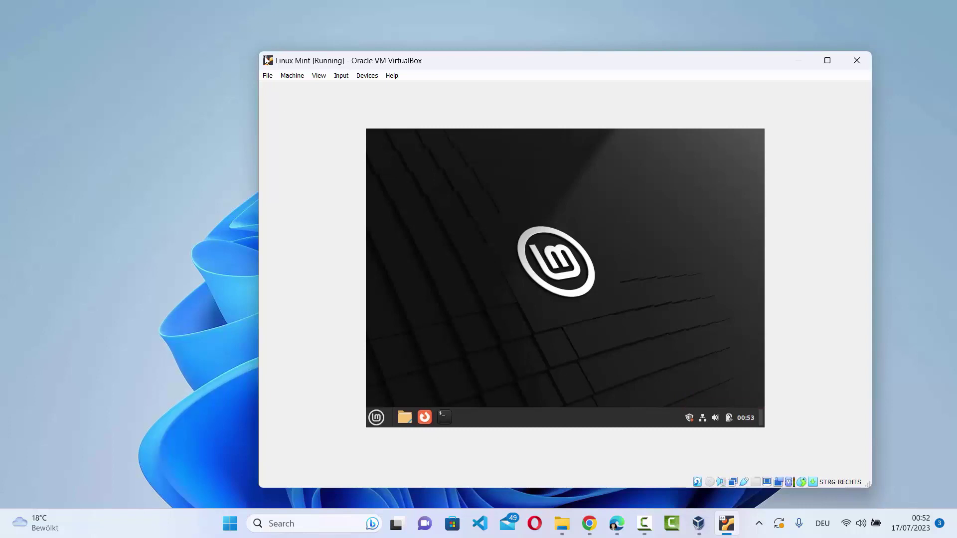
Enlarge the Linux Mint VM window twice, inserting the Guest Additions CD image in between
drag(257, 52, 204, 51)
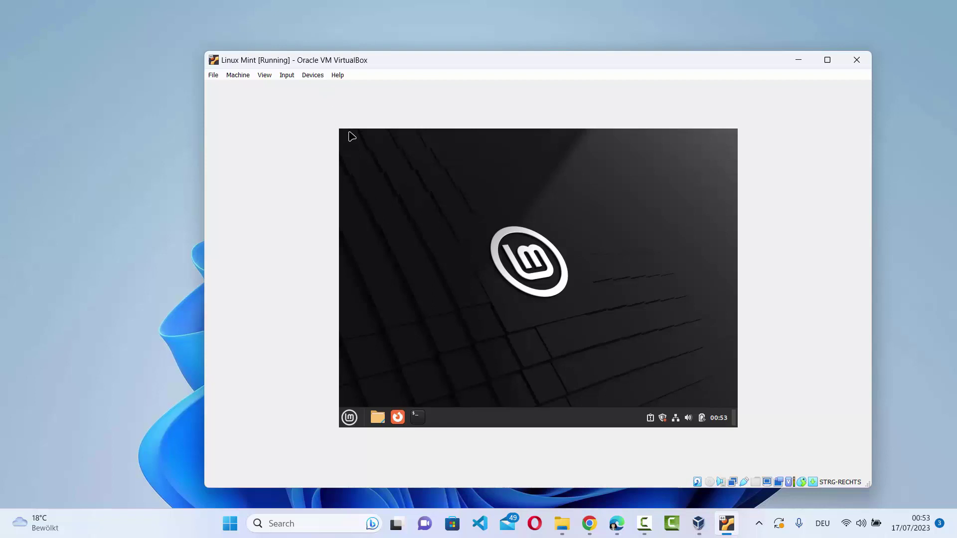
click(311, 78)
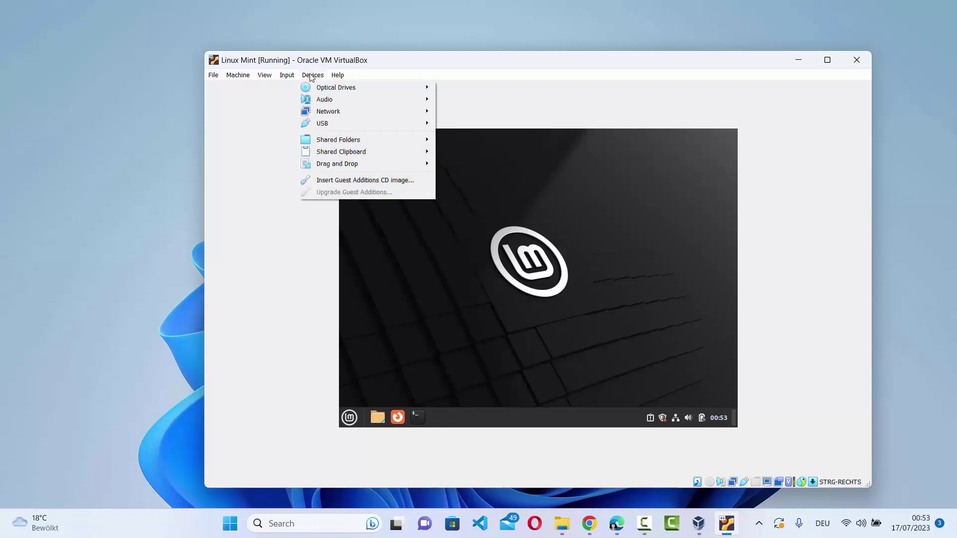
click(337, 181)
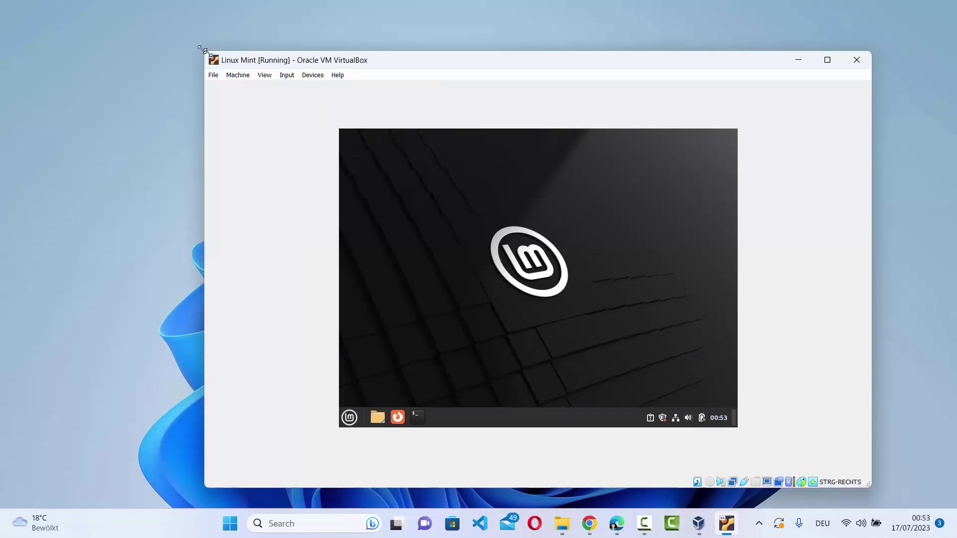
drag(203, 50, 146, 30)
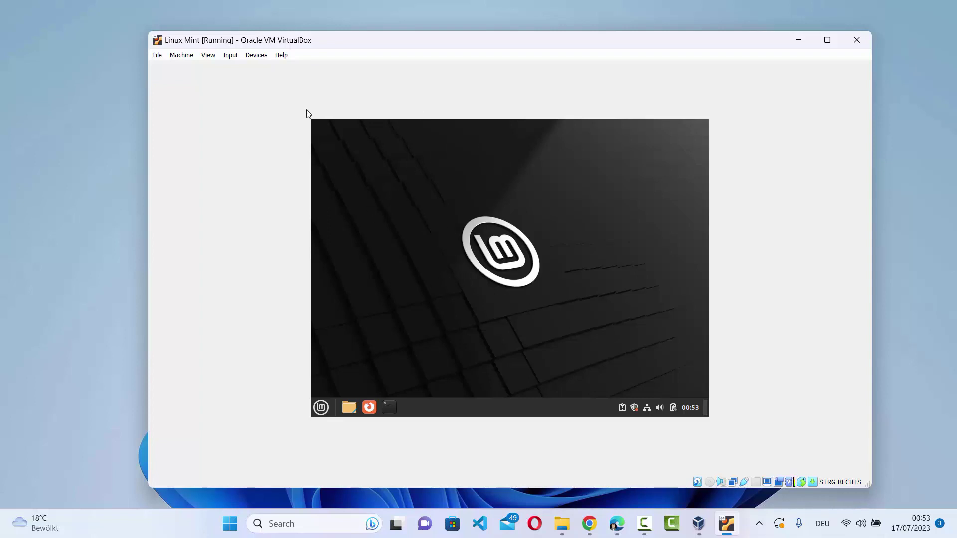
Insert the Guest Additions CD image from the Devices menu
click(262, 60)
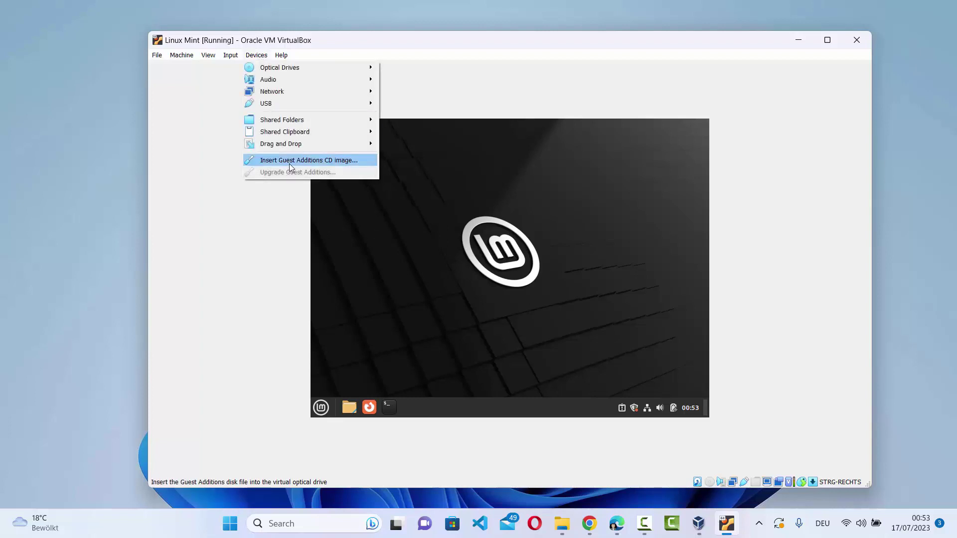
click(309, 163)
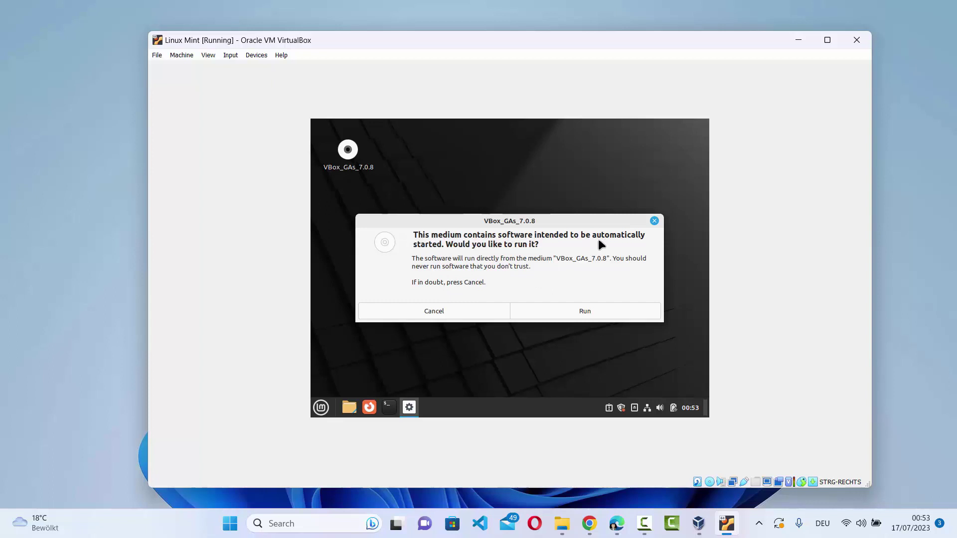
Run the Guest Additions disc and authenticate with the password to install it
click(574, 316)
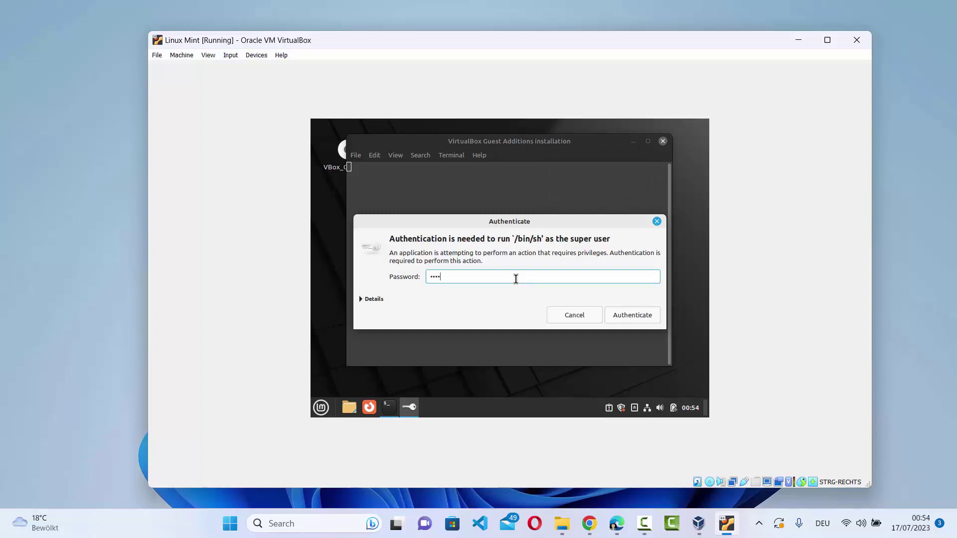
click(630, 322)
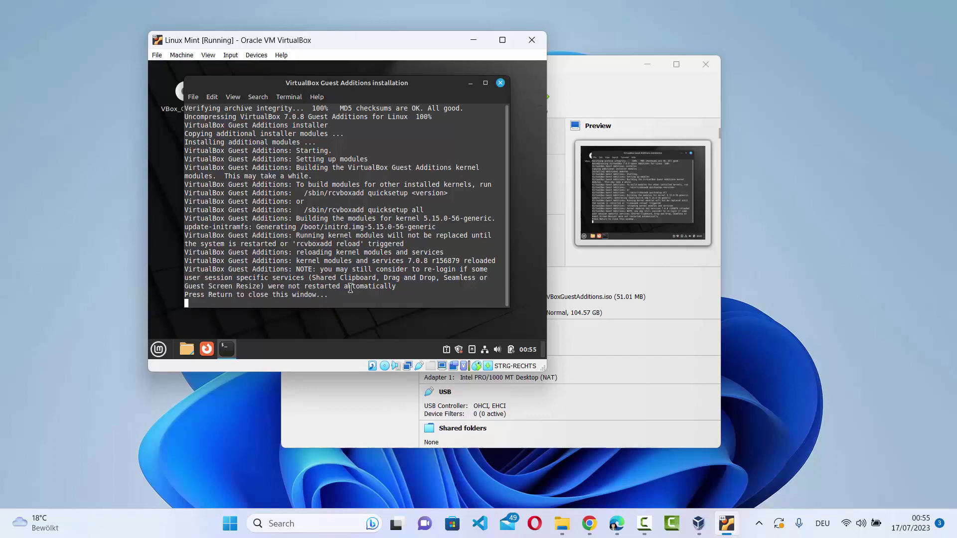
Close the installer terminal and shut down Linux Mint via the Mint menu's Quit option
key(Return)
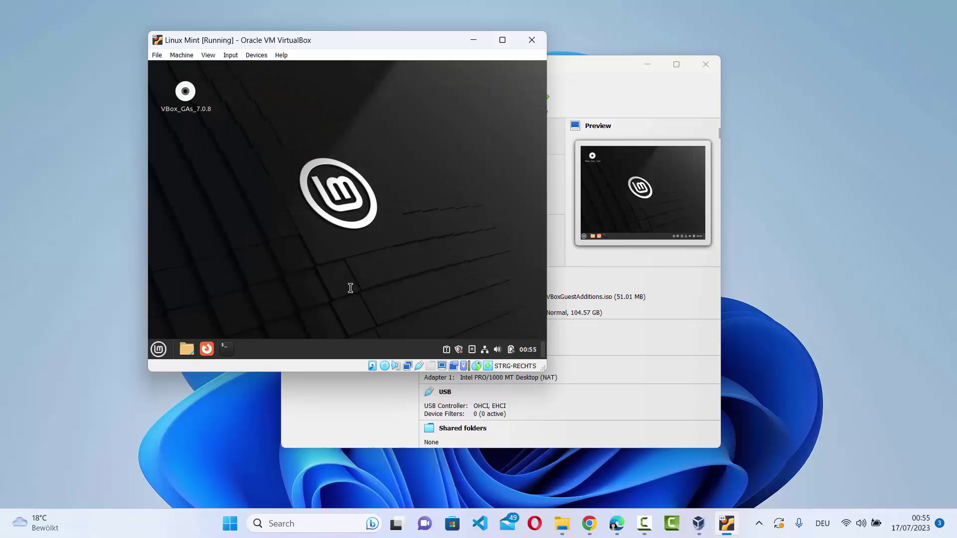
click(159, 349)
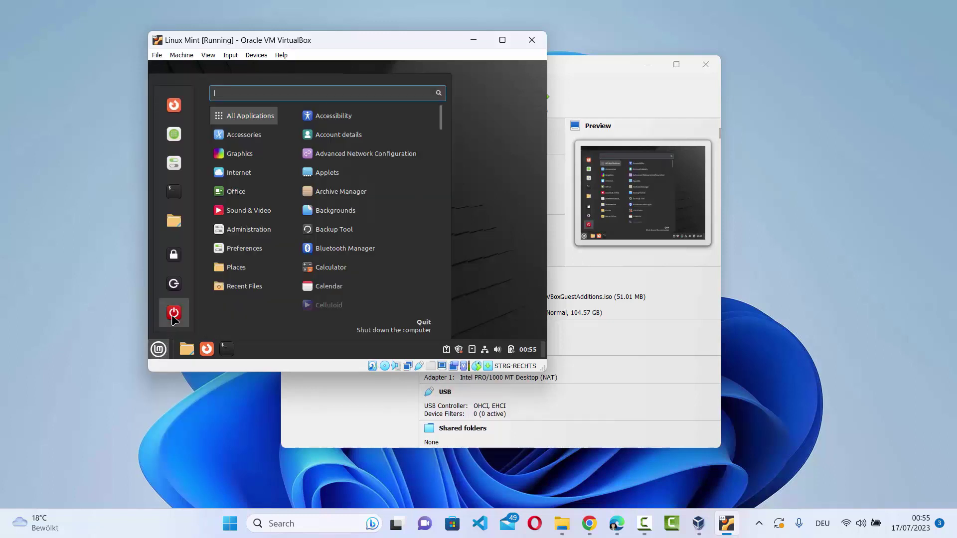
click(174, 315)
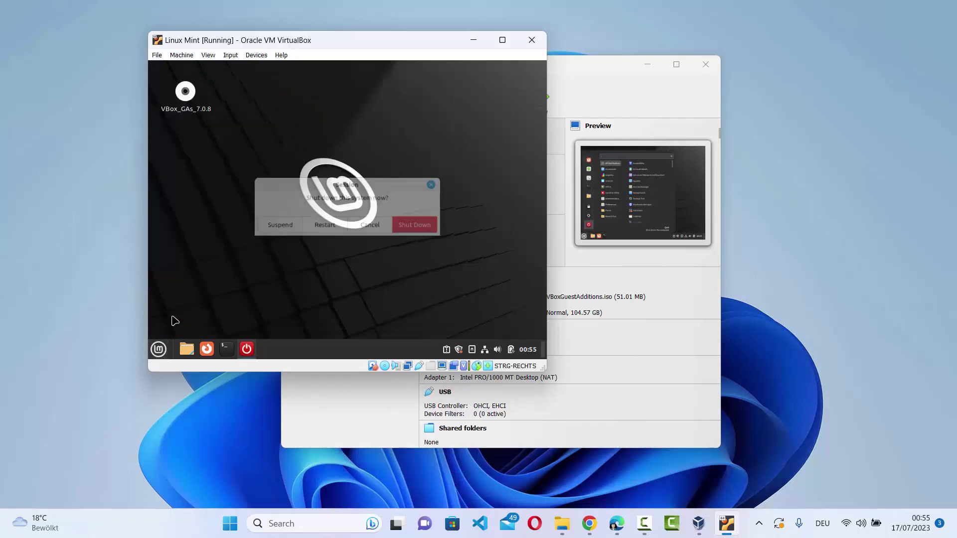
click(421, 227)
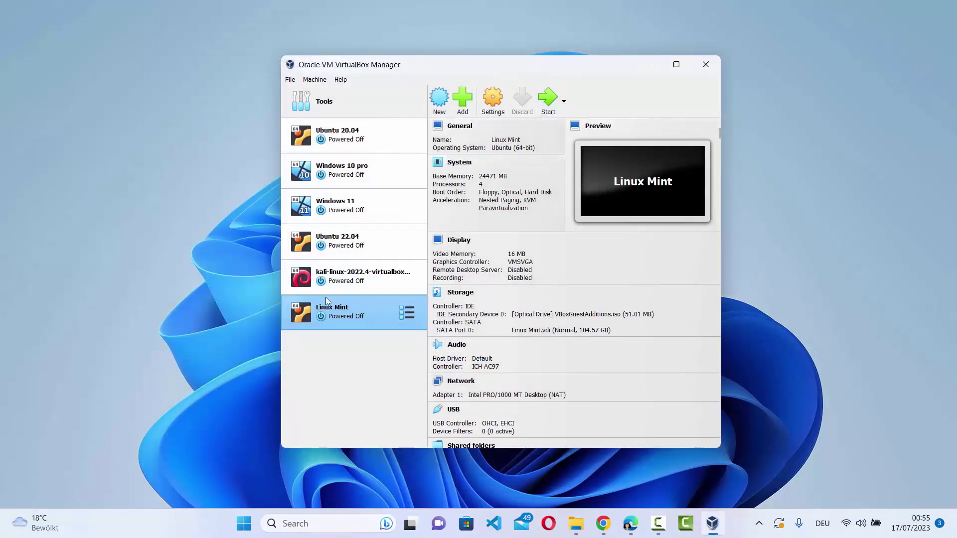
Start the Linux Mint VM from the Manager and enlarge its window by dragging the corners
click(550, 97)
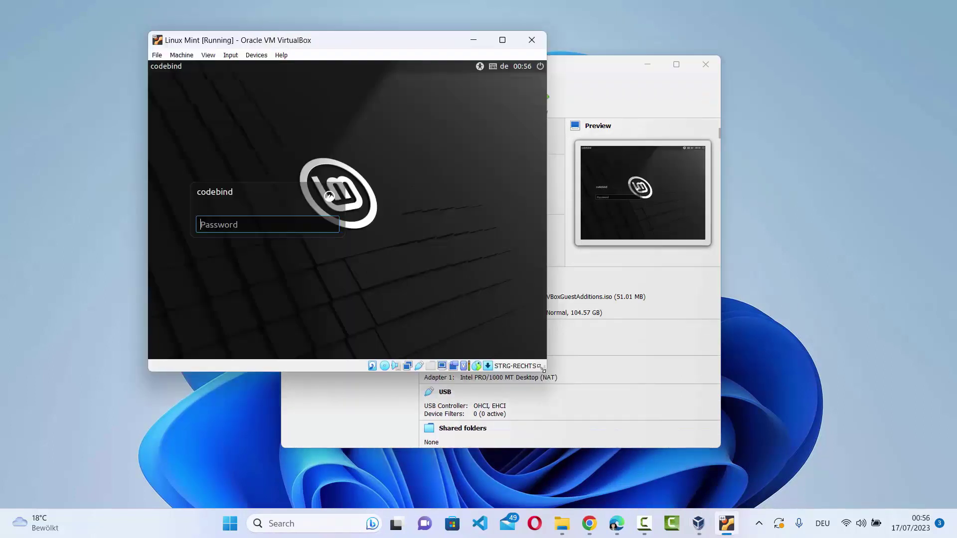
drag(545, 370, 851, 469)
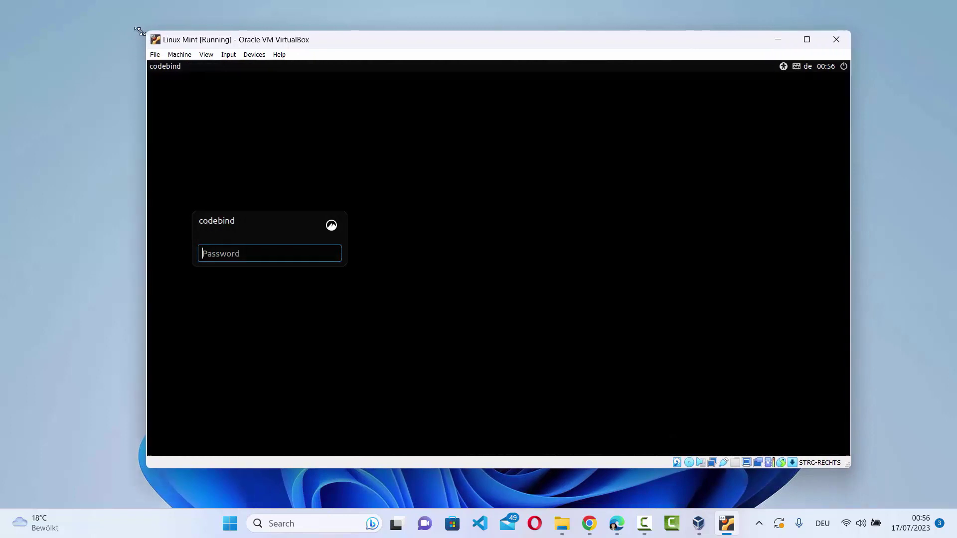
drag(144, 36, 84, 24)
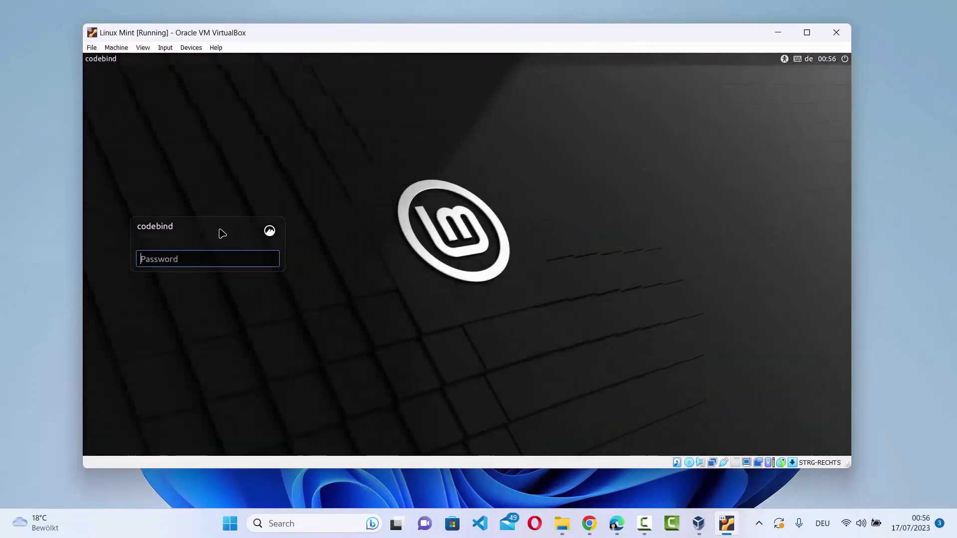
text(***)
text(***)
Submit the password at the Linux Mint login screen
key(Return)
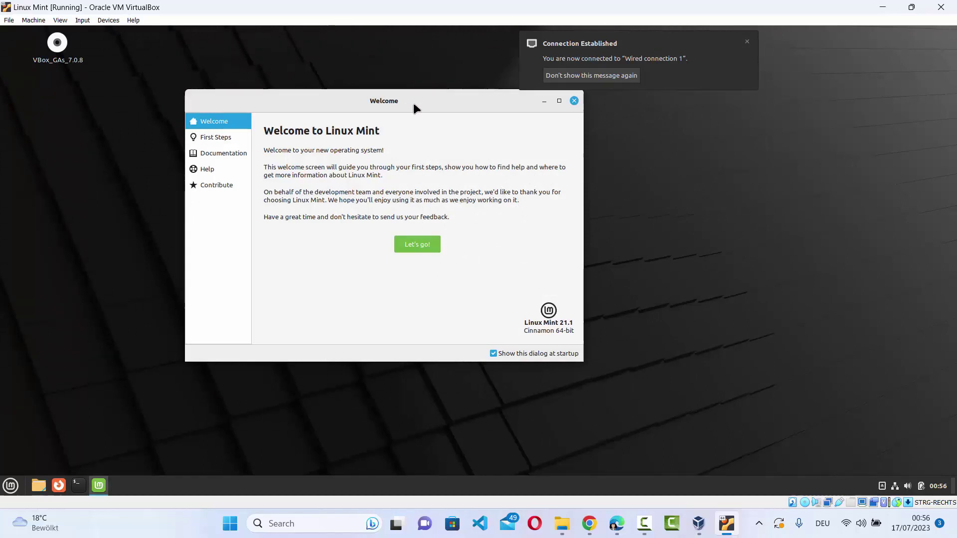
Move and close the Welcome to Linux Mint window, then open and dismiss the Mint menu
drag(414, 103, 500, 112)
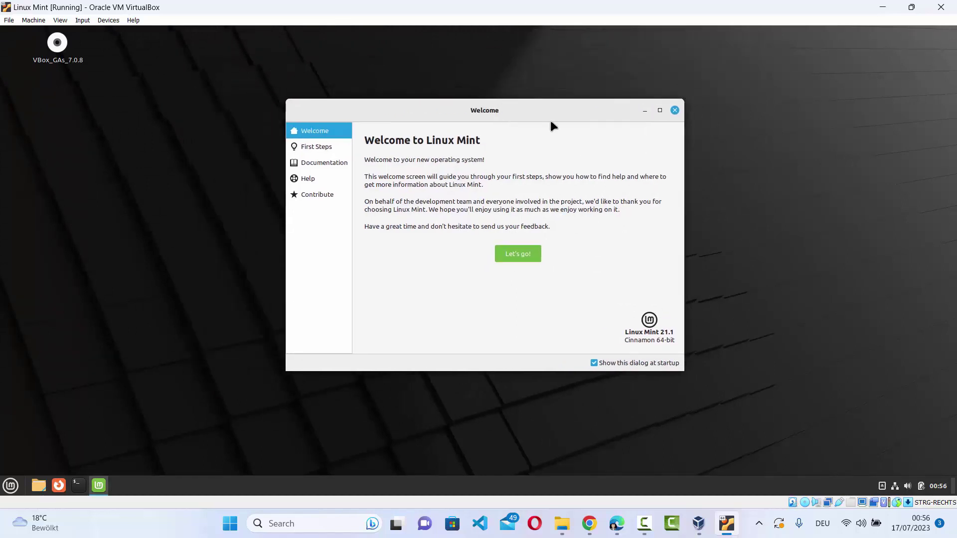
click(672, 111)
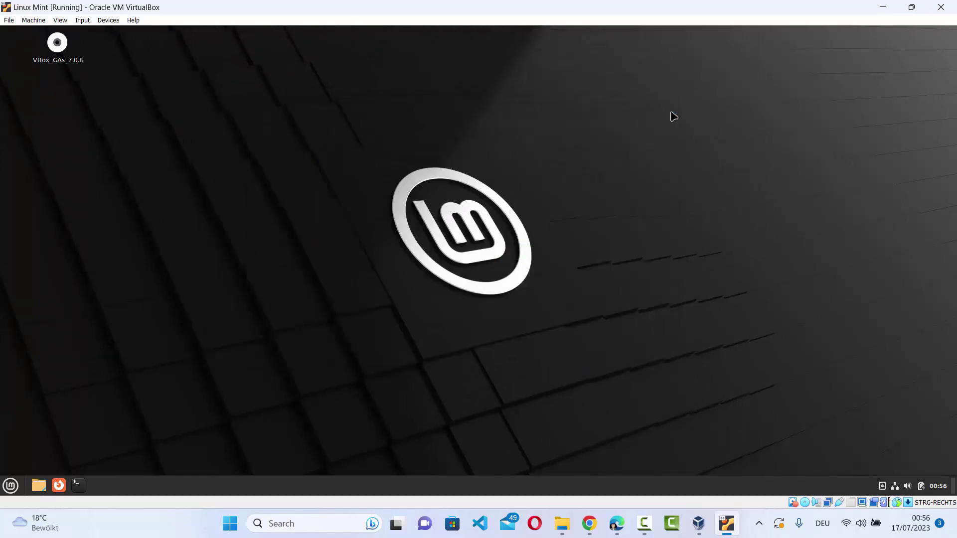
click(9, 485)
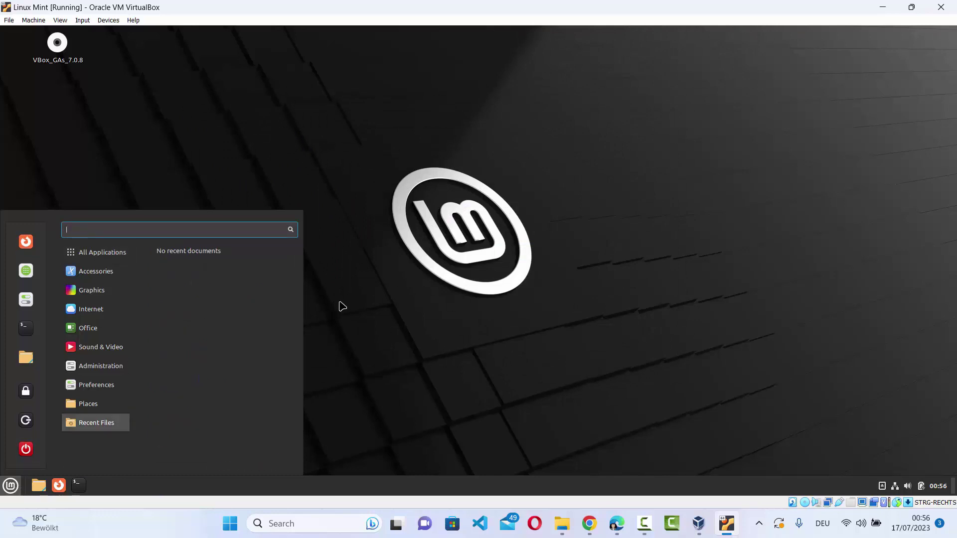
click(433, 266)
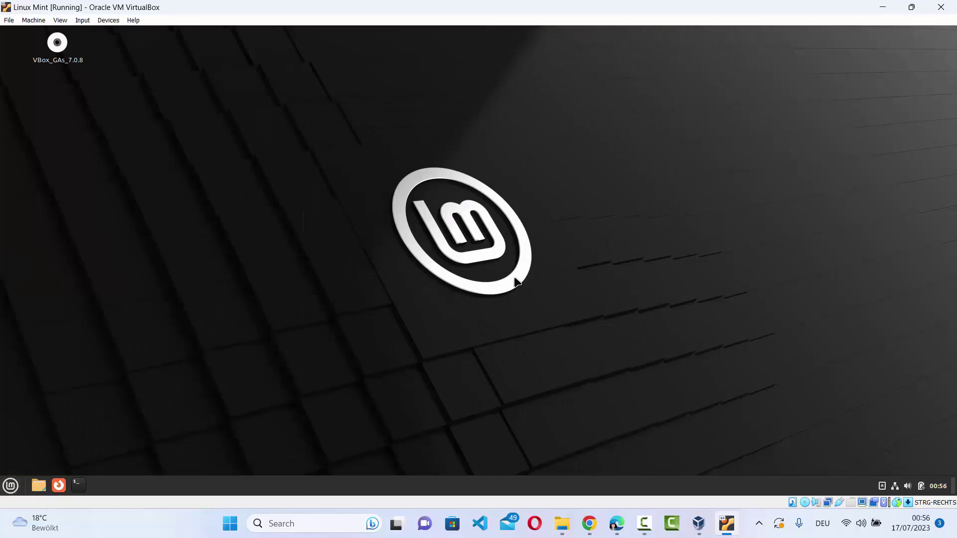